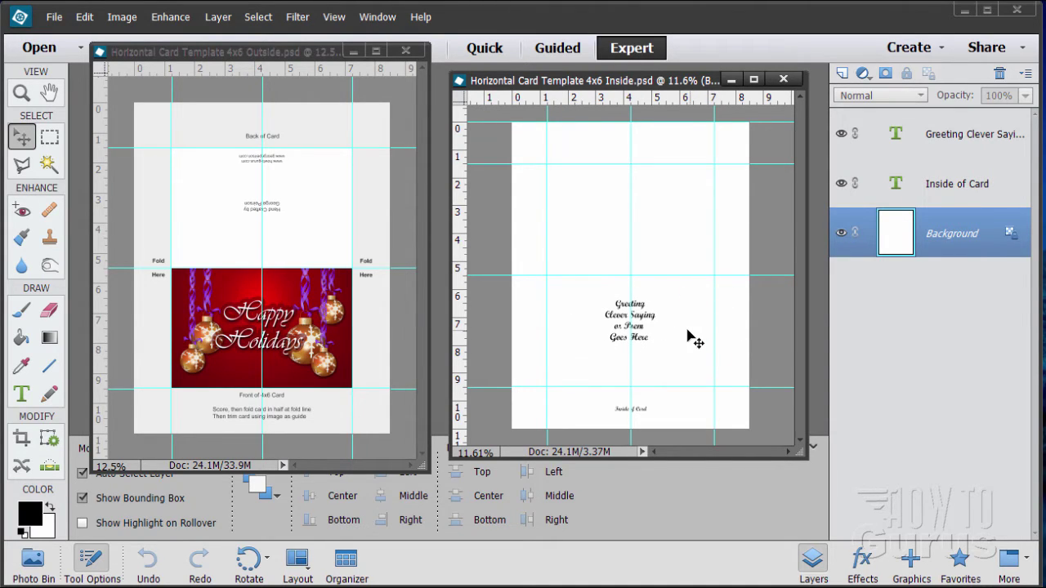
- Select the inside card's greeting text, then deselect it by clicking the blank canvas
left_click(619, 331)
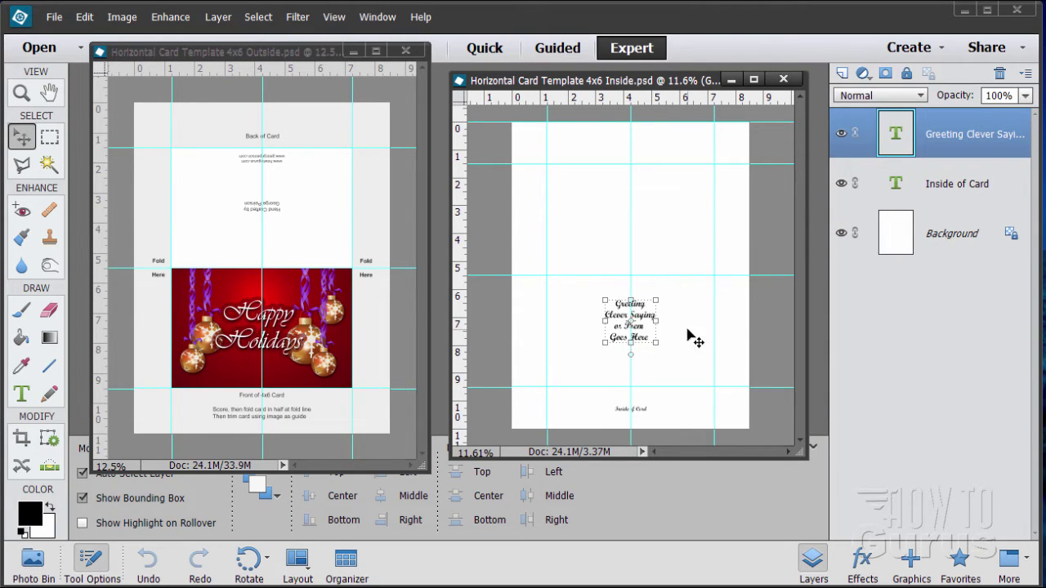
left_click(660, 416)
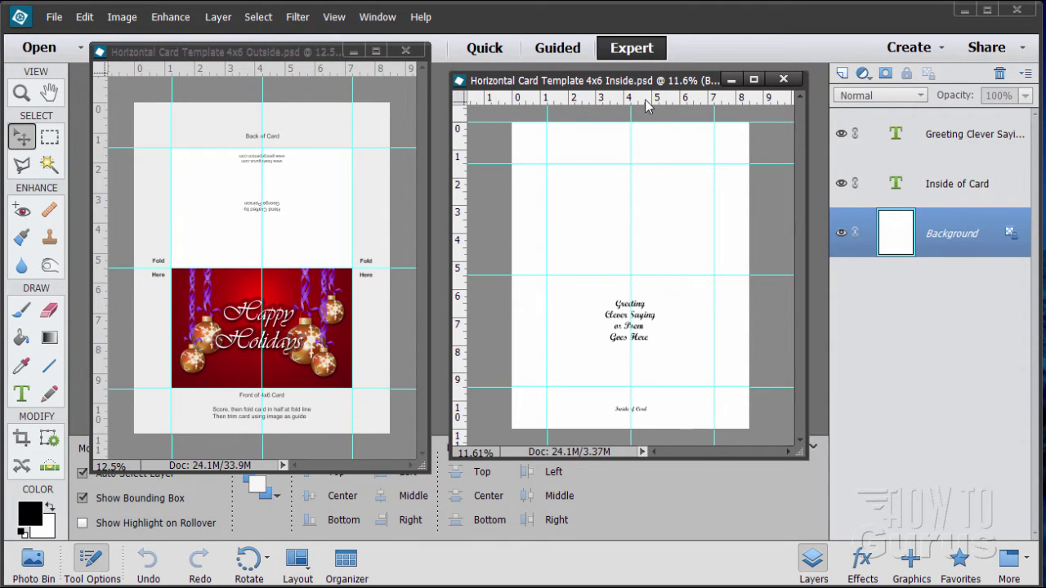
- Close the 4x6 inside template, then move and enlarge the outside template's window
left_click(782, 79)
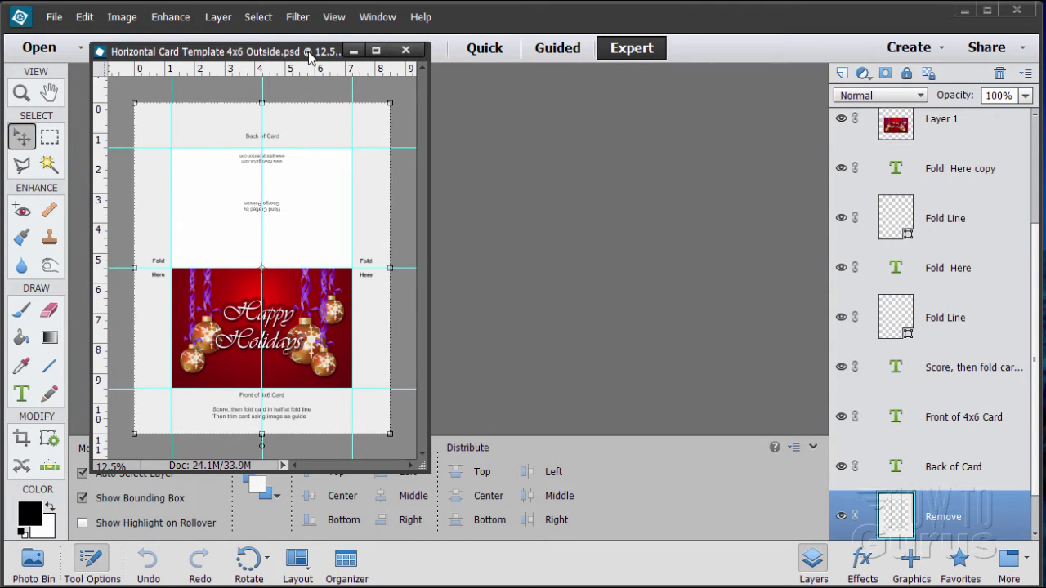
left_click_drag(309, 54, 410, 29)
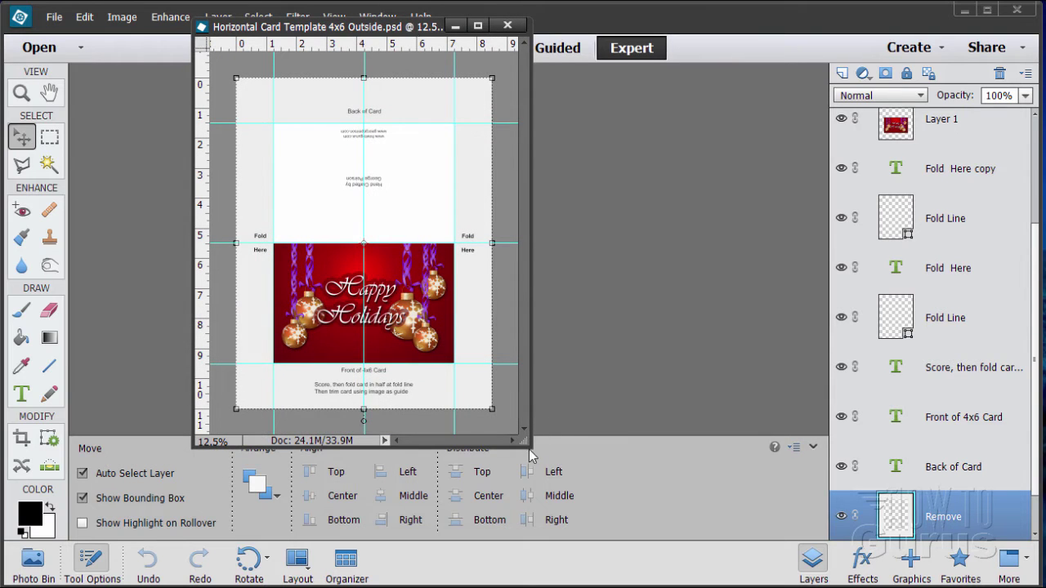
left_click_drag(527, 446, 786, 587)
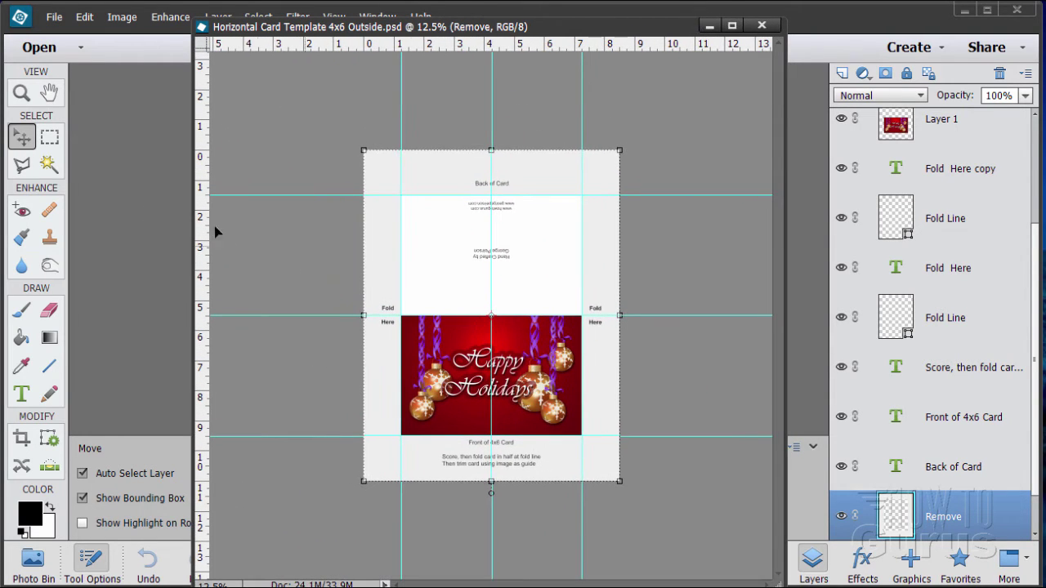
- Zoom the outside card in to 25% and return to the Move tool
left_click(23, 94)
left_click(550, 334)
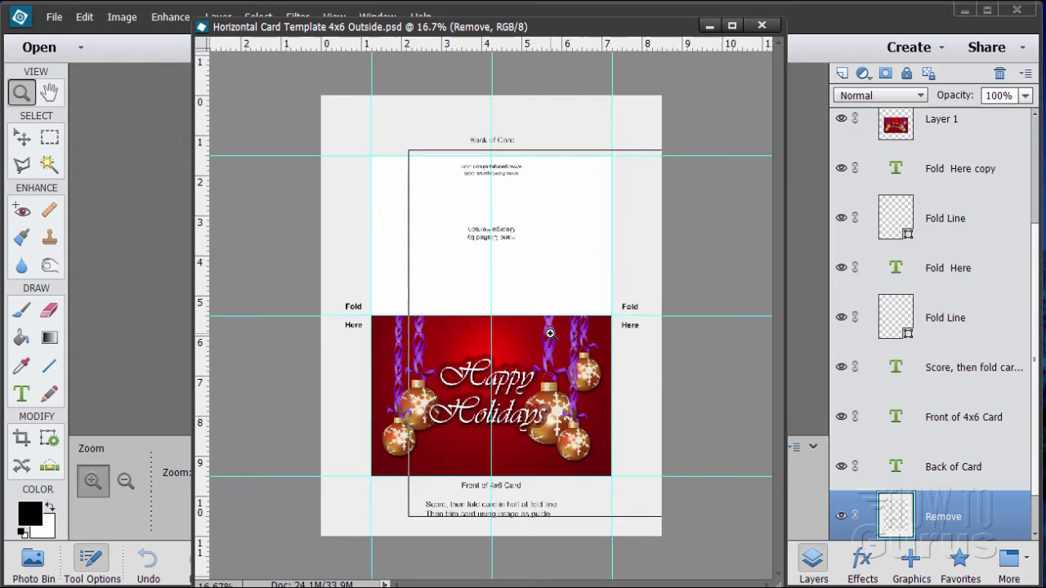
left_click(550, 334)
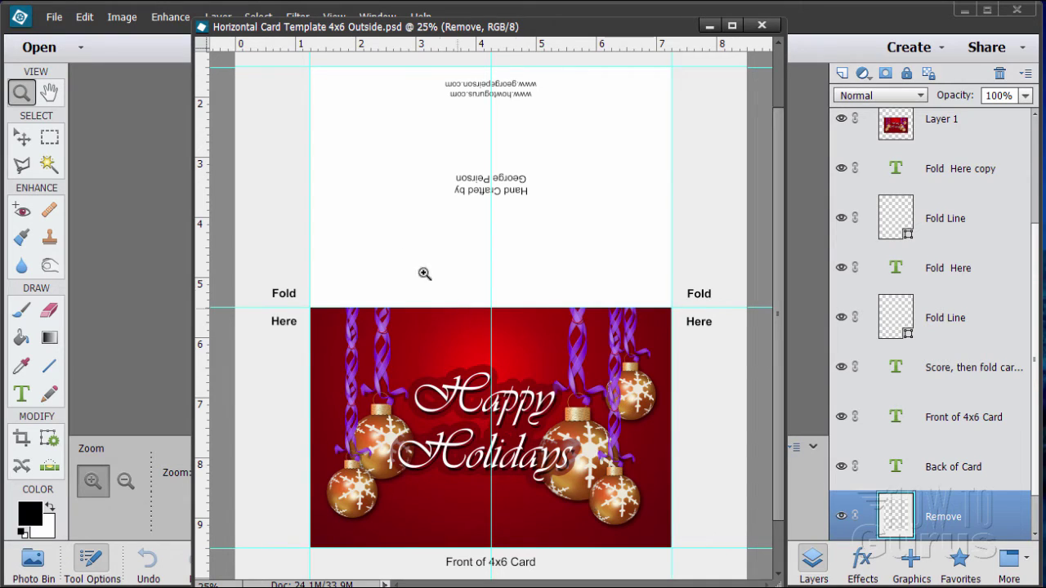
left_click(23, 138)
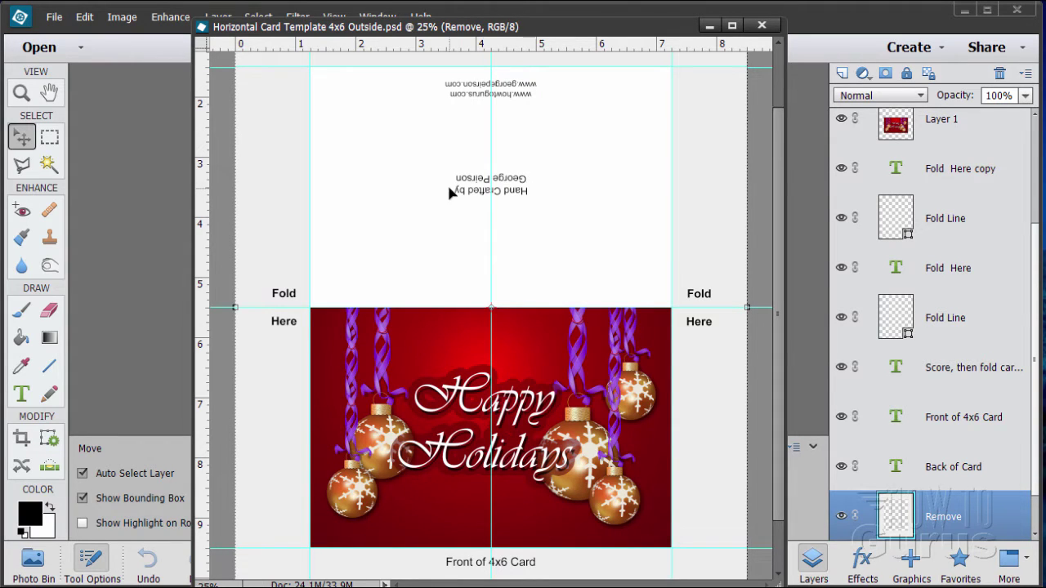
left_click(510, 194)
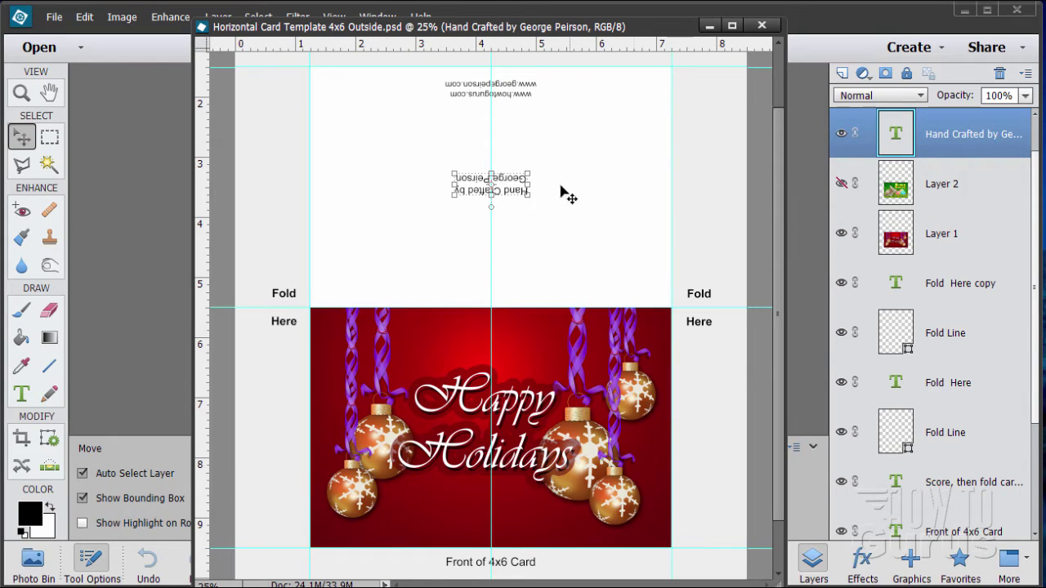
left_click(509, 96)
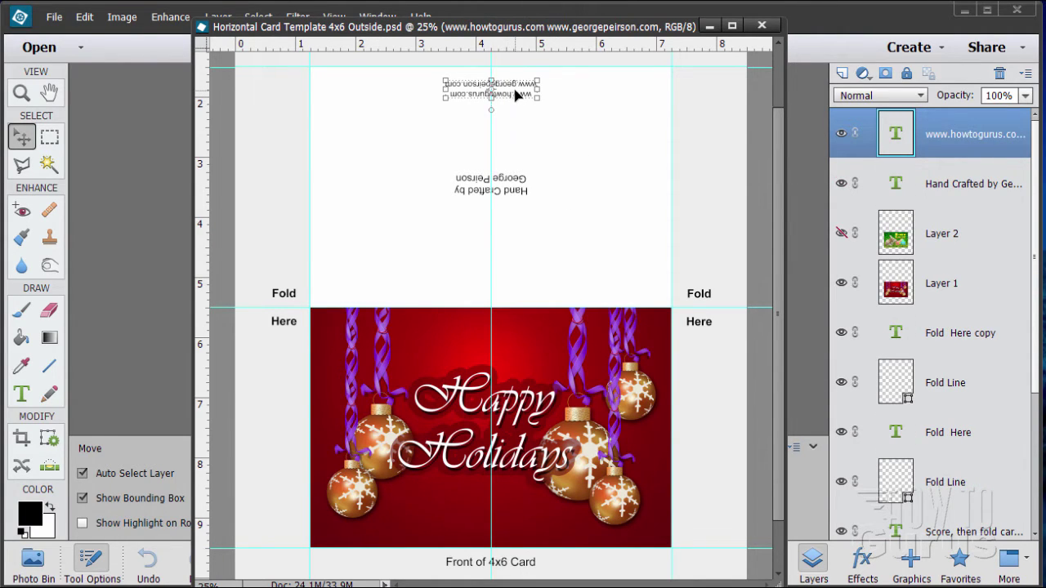
left_click(841, 135)
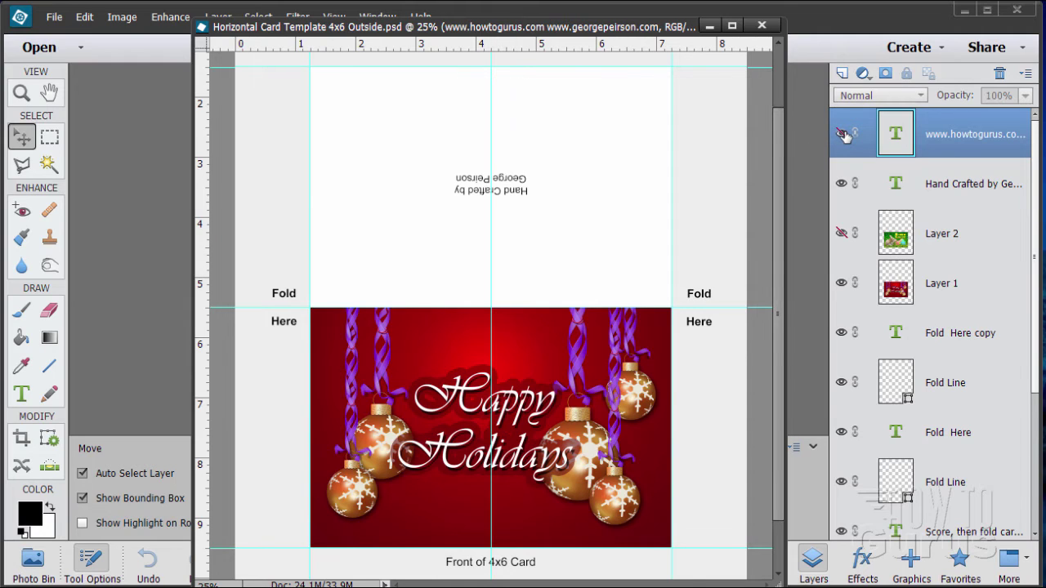
left_click(841, 135)
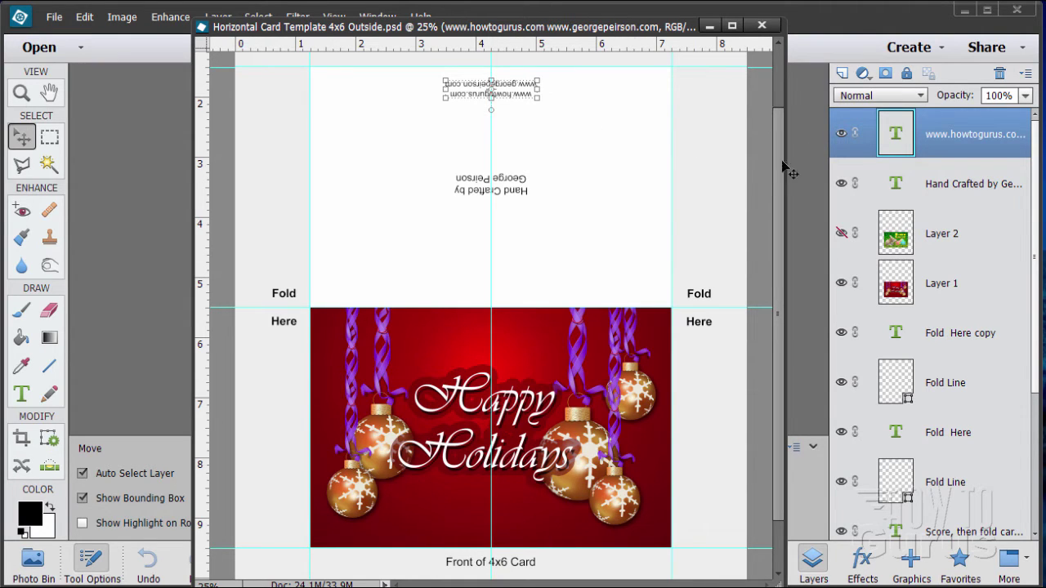
left_click(841, 135)
left_click(841, 135)
left_click(535, 114)
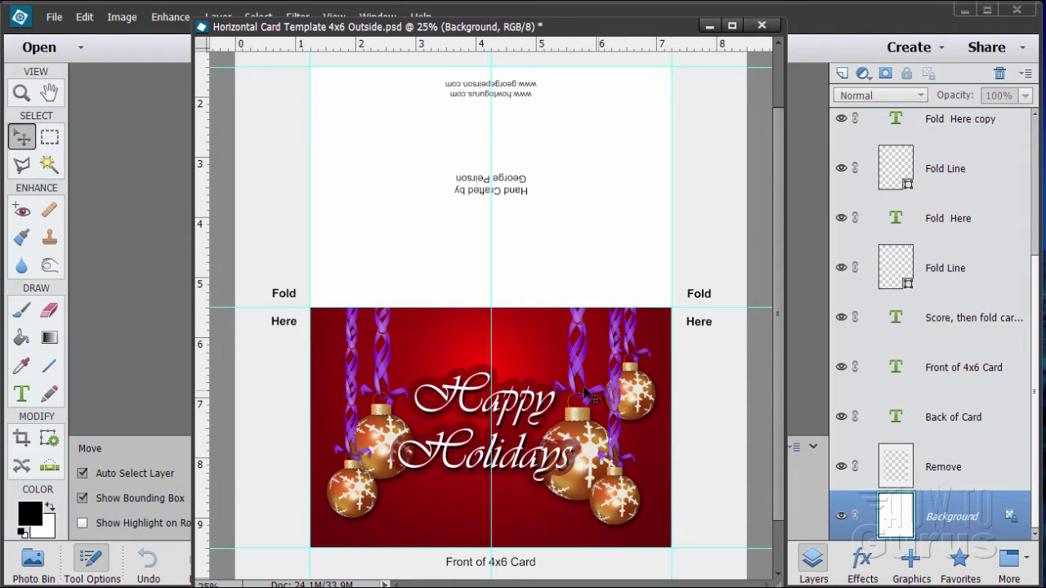
key("ctrl+v")
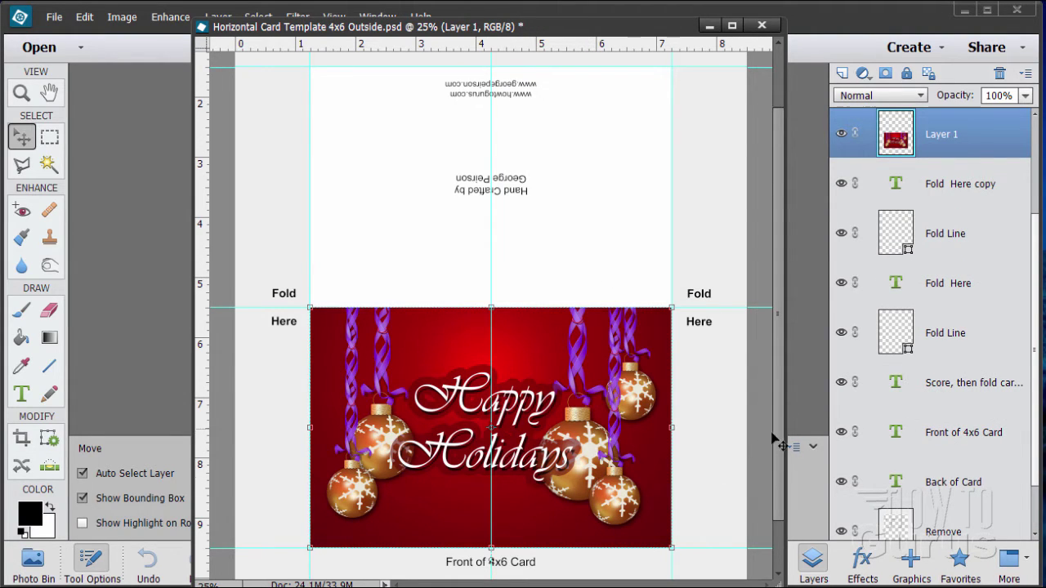
scroll(775, 436, "down", 2)
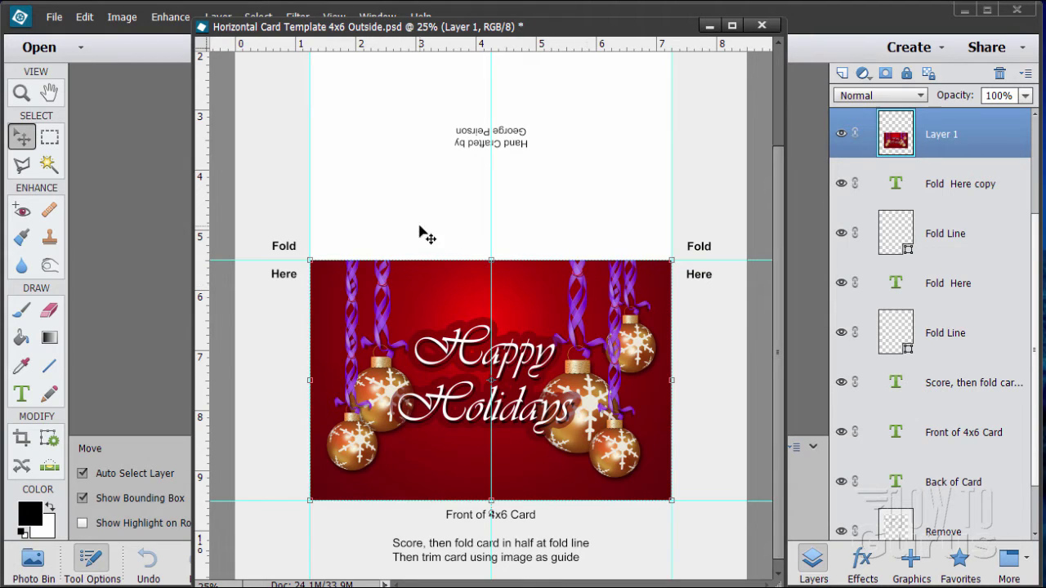
- Open Easter Card 2016.bmp from recent files and drag its bunny image into the outside template as Layer 3
left_click(55, 16)
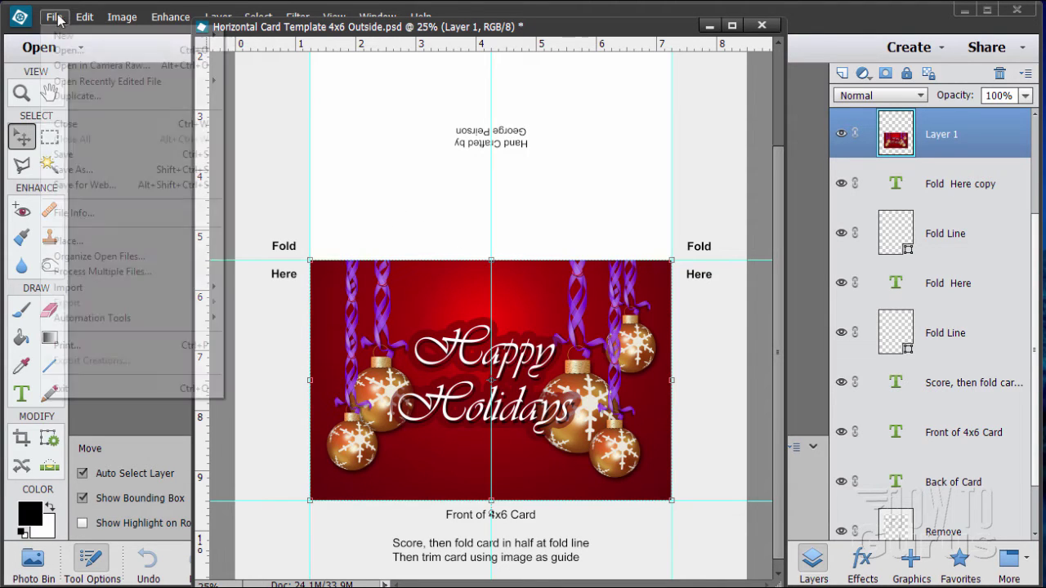
mouse_move(105, 81)
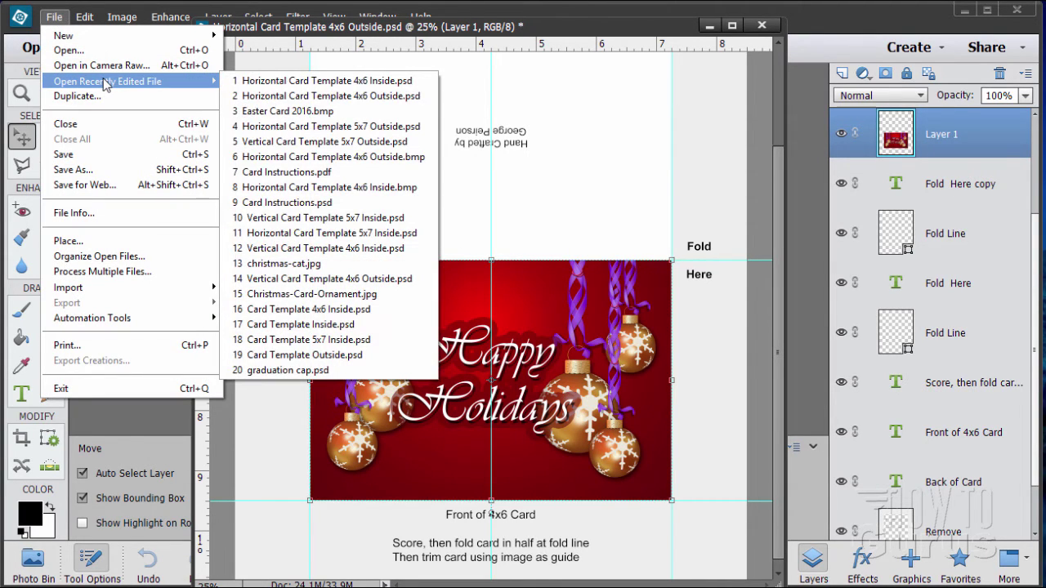
left_click(298, 112)
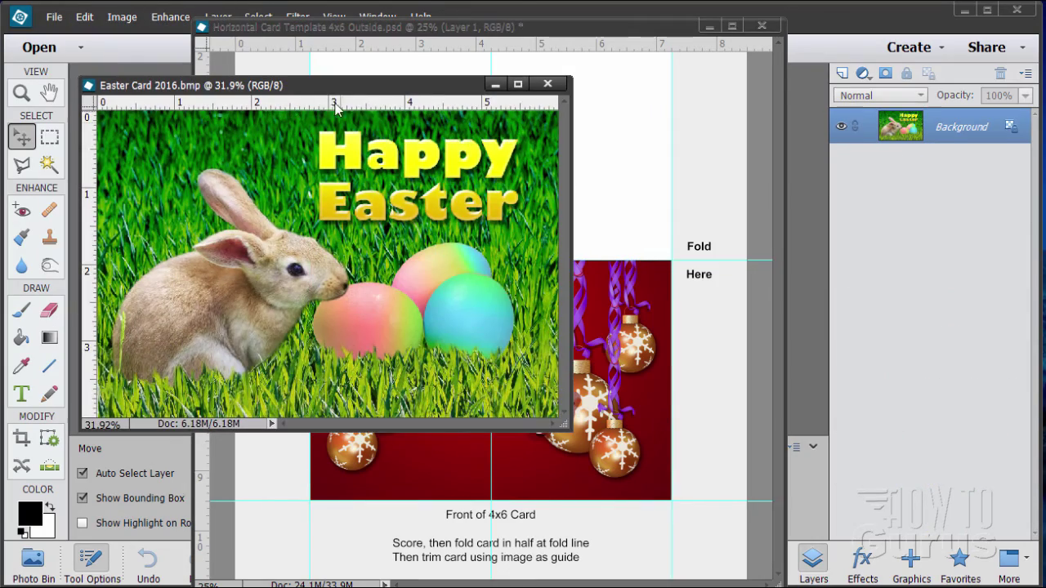
left_click_drag(382, 92, 829, 210)
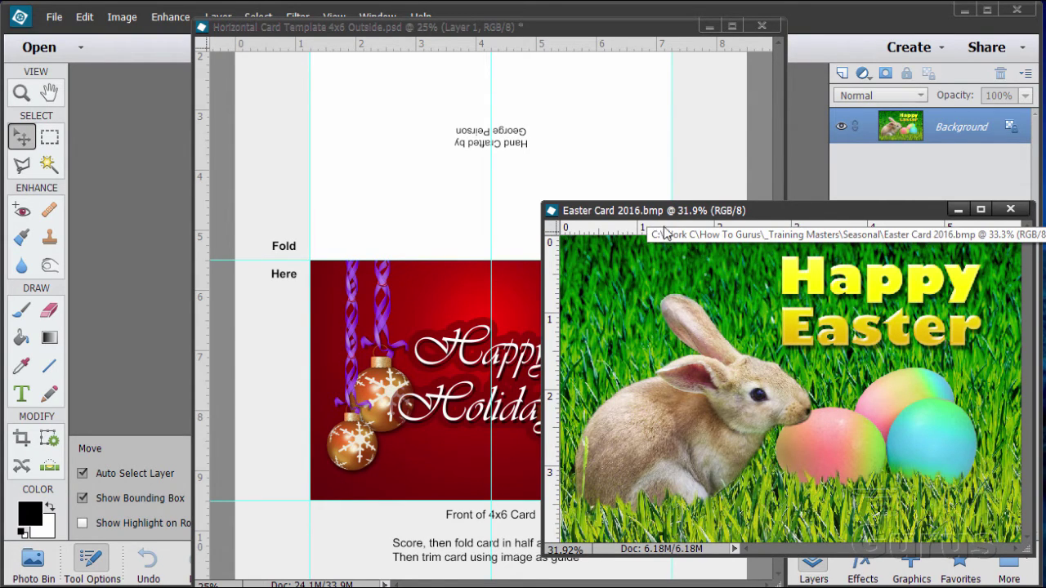
left_click_drag(909, 122, 450, 319)
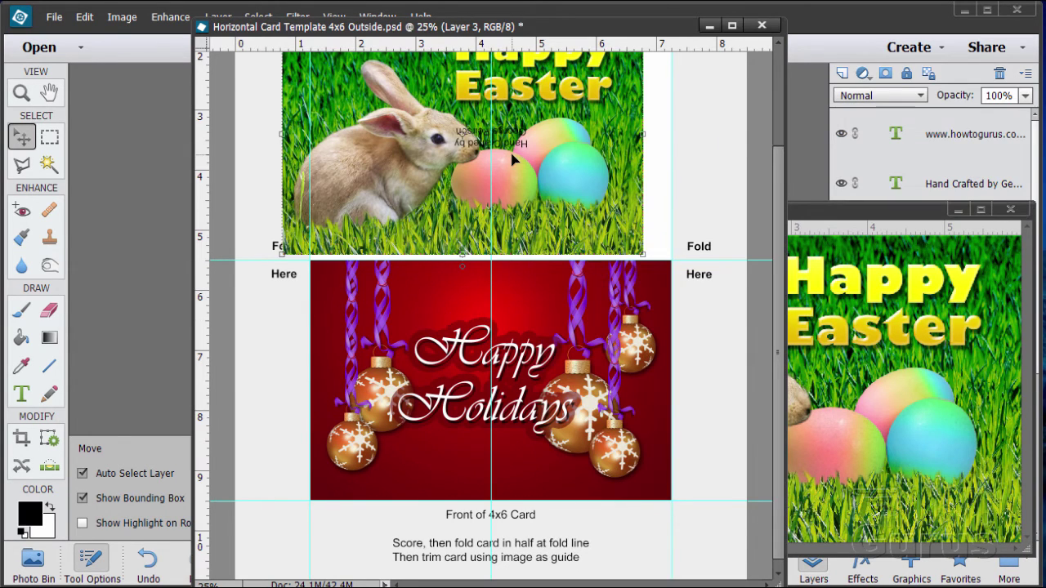
- Close Easter Card 2016.bmp, then move and resize the bunny picture to fill the front panel
left_click(1009, 210)
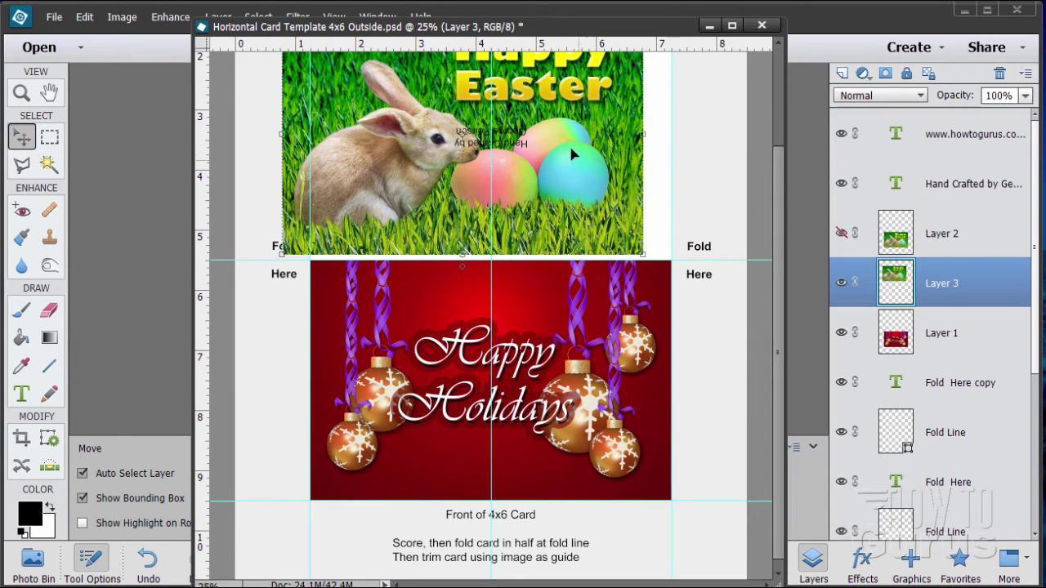
left_click_drag(598, 179, 621, 408)
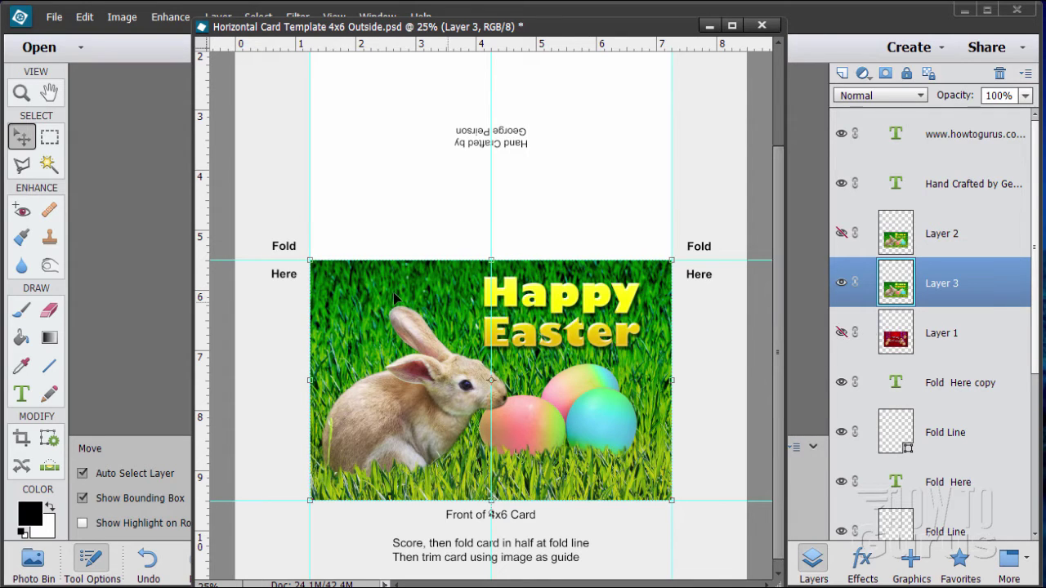
left_click_drag(314, 267, 340, 280)
left_click_drag(406, 345, 390, 335)
left_click_drag(341, 310, 326, 301)
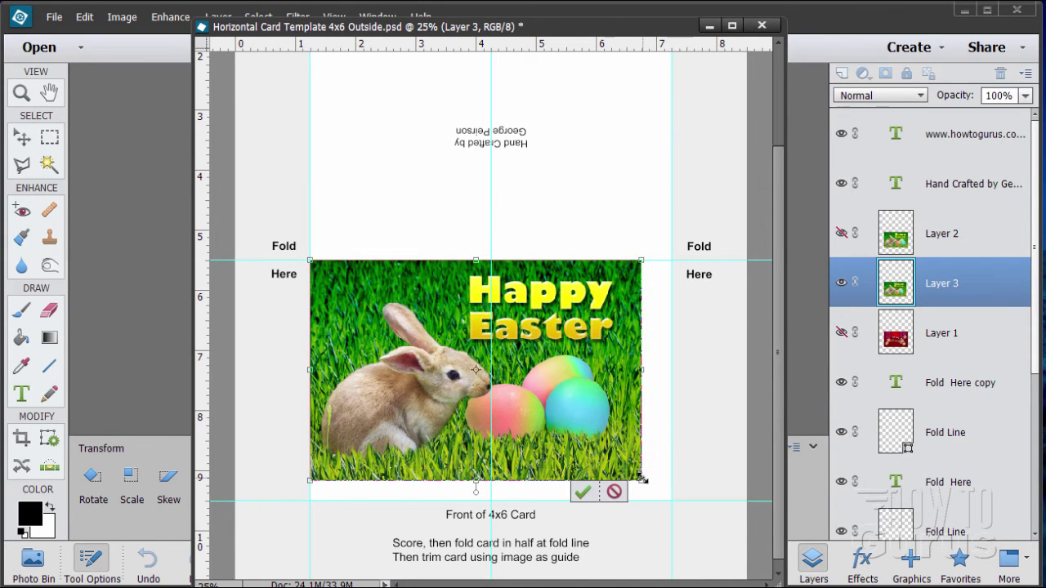
left_click_drag(643, 480, 672, 500)
left_click(612, 515)
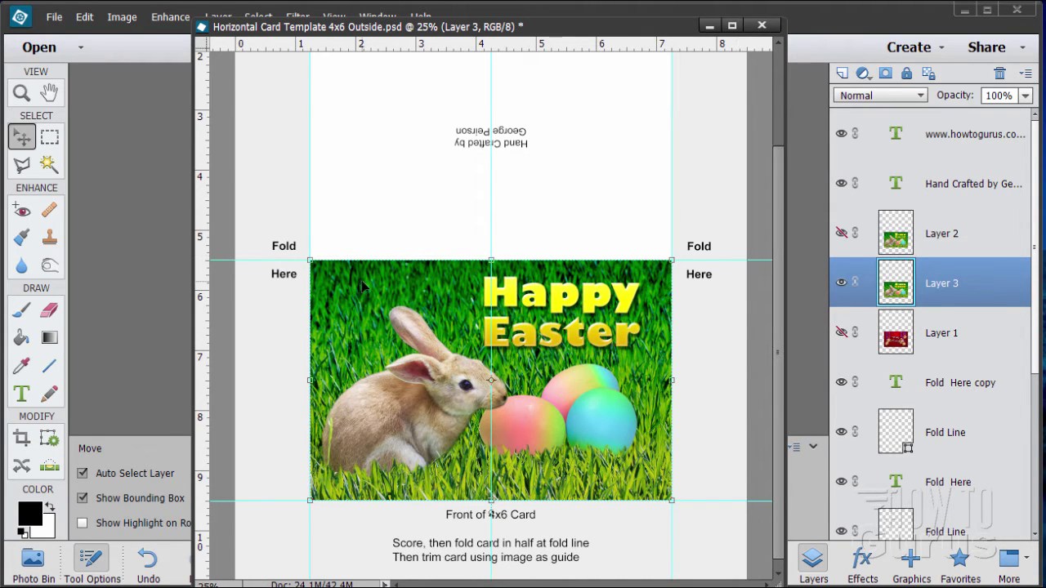
- Turn off View > Guides so the Easter card's outside layout shows without cyan lines
left_click_drag(341, 38, 311, 65)
left_click(333, 16)
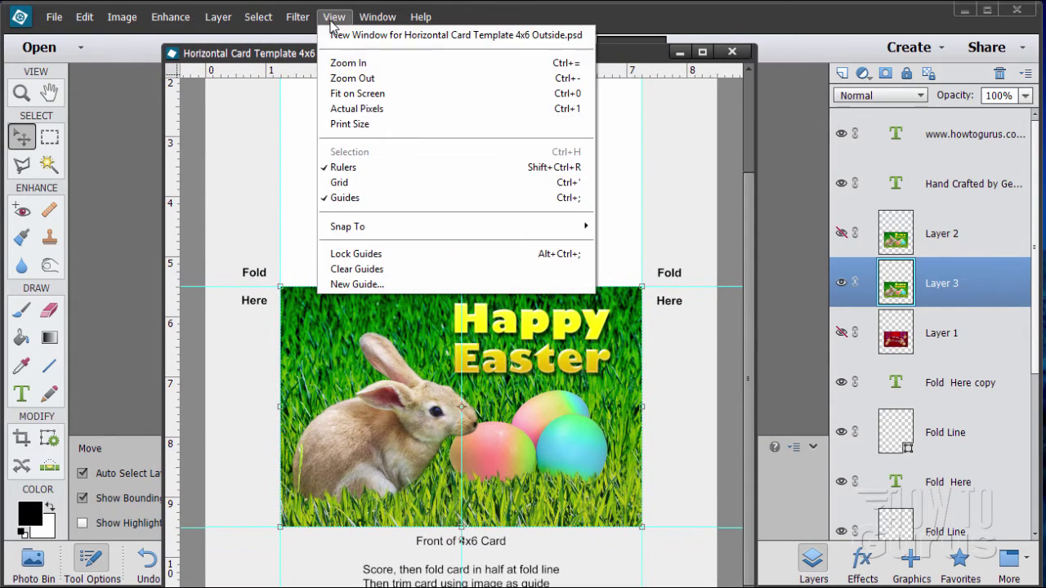
left_click(362, 198)
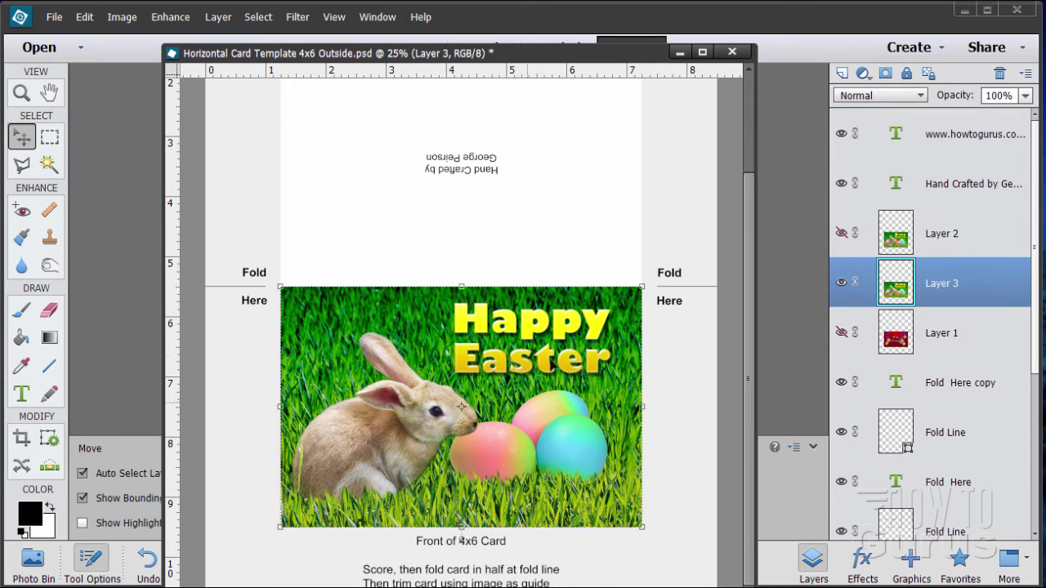
mouse_move(748, 285)
left_mouse_down()
mouse_move(732, 195)
mouse_move(746, 297)
left_mouse_up()
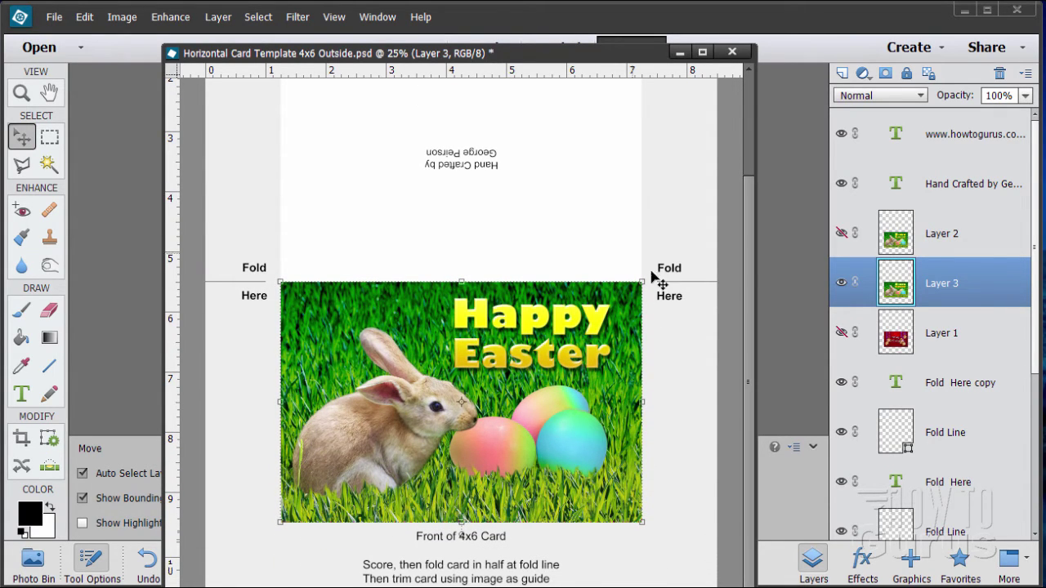
- Open Vertical Card Template 5x7 Outside.psd from recent files, enlarge its window, and nudge the cat picture
left_click(52, 18)
mouse_move(82, 88)
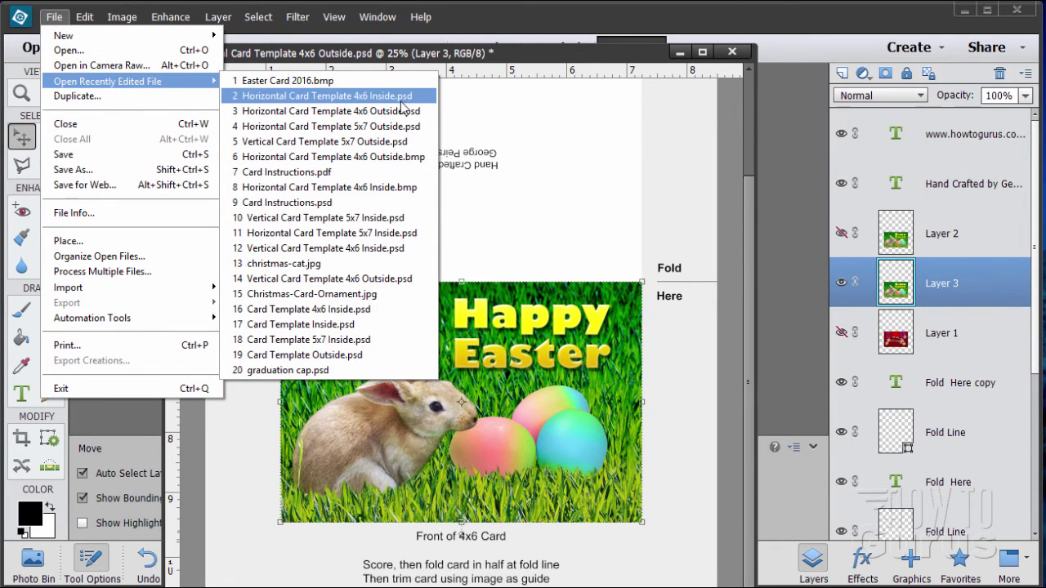
left_click(296, 144)
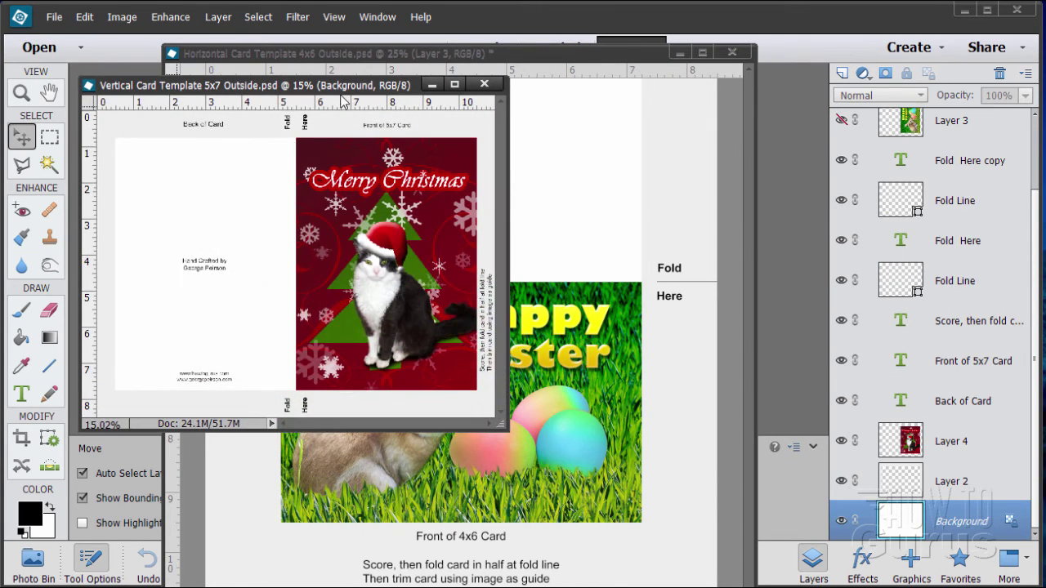
left_click_drag(341, 86, 370, 85)
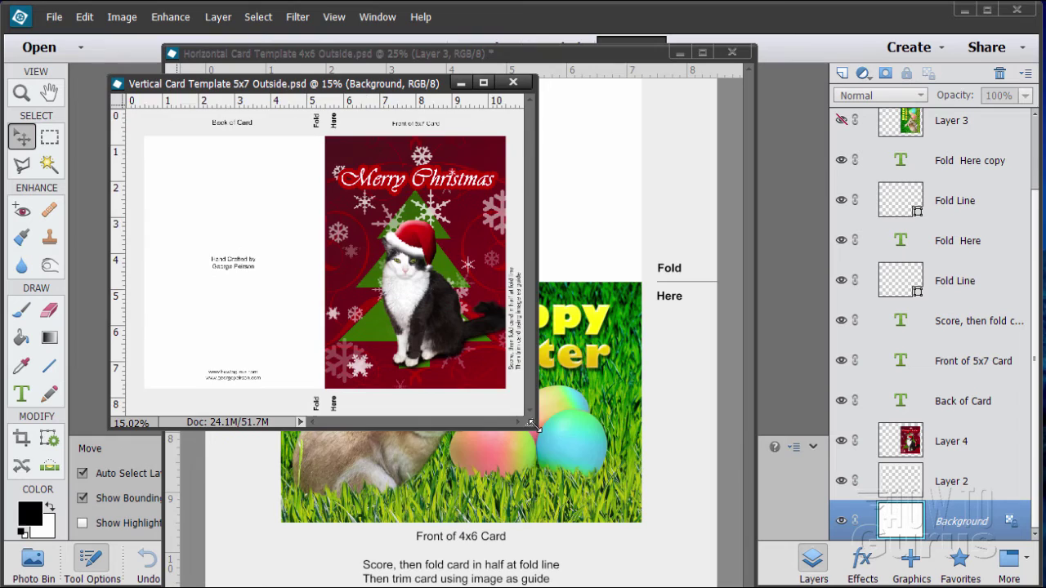
left_click_drag(532, 424, 744, 563)
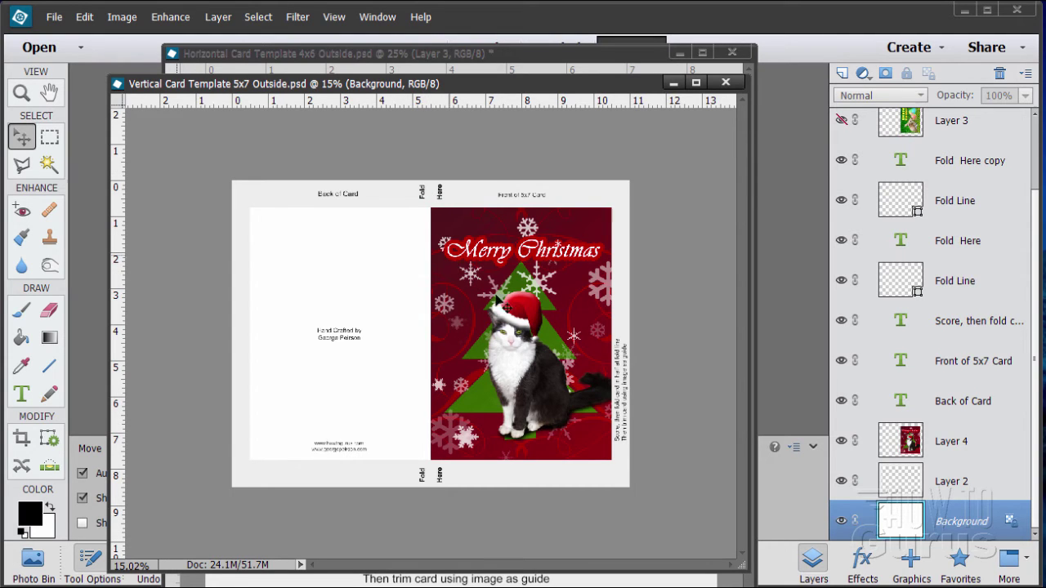
left_click_drag(542, 315, 491, 309)
- Turn View > Guides back on and shift the cat picture back into place
left_click(331, 16)
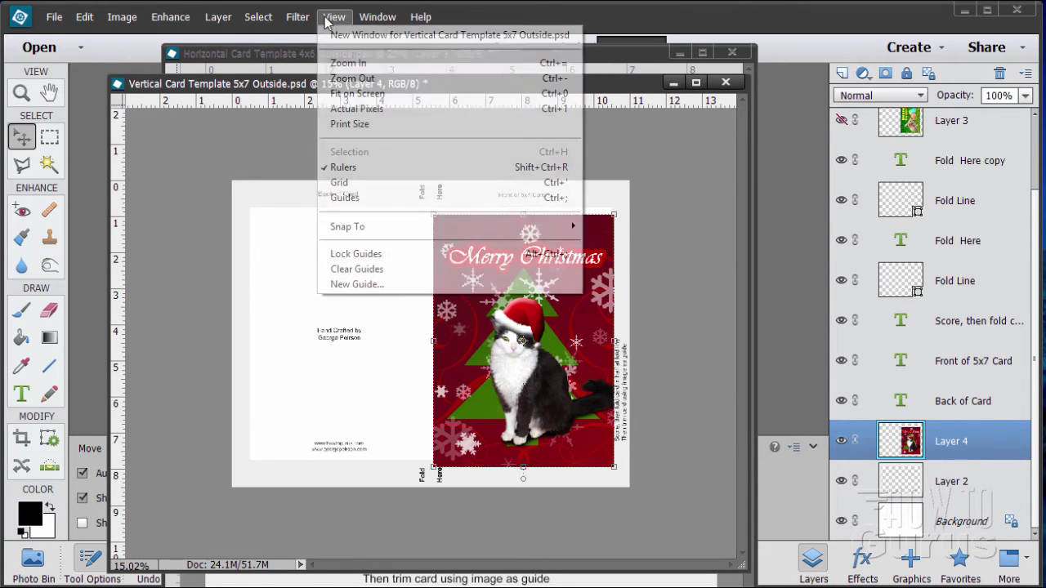
left_click(362, 195)
left_click_drag(521, 340, 505, 340)
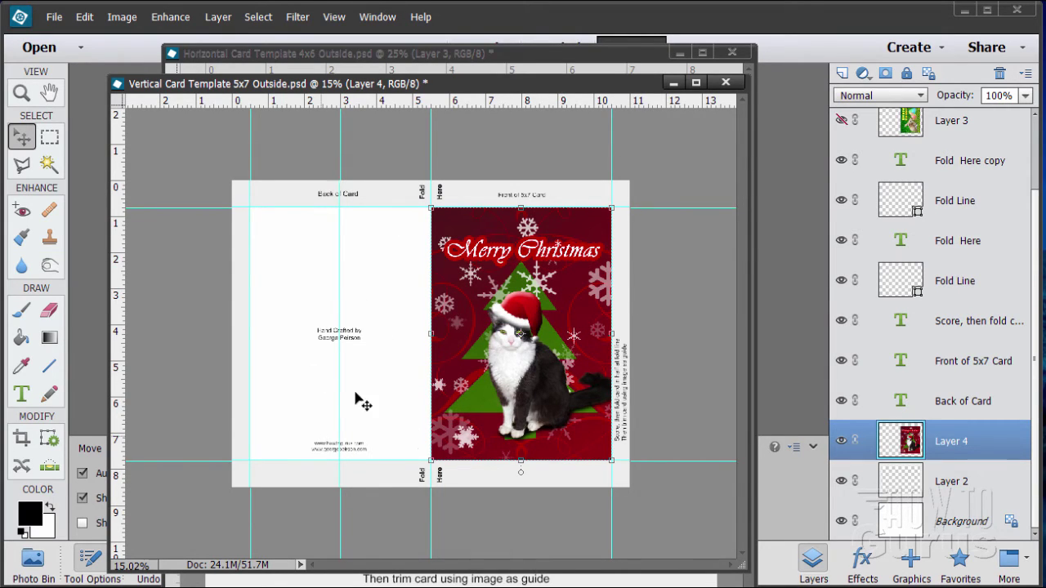
- Select the Background layer, reposition the 5x7 window, and close the template
left_click(666, 356)
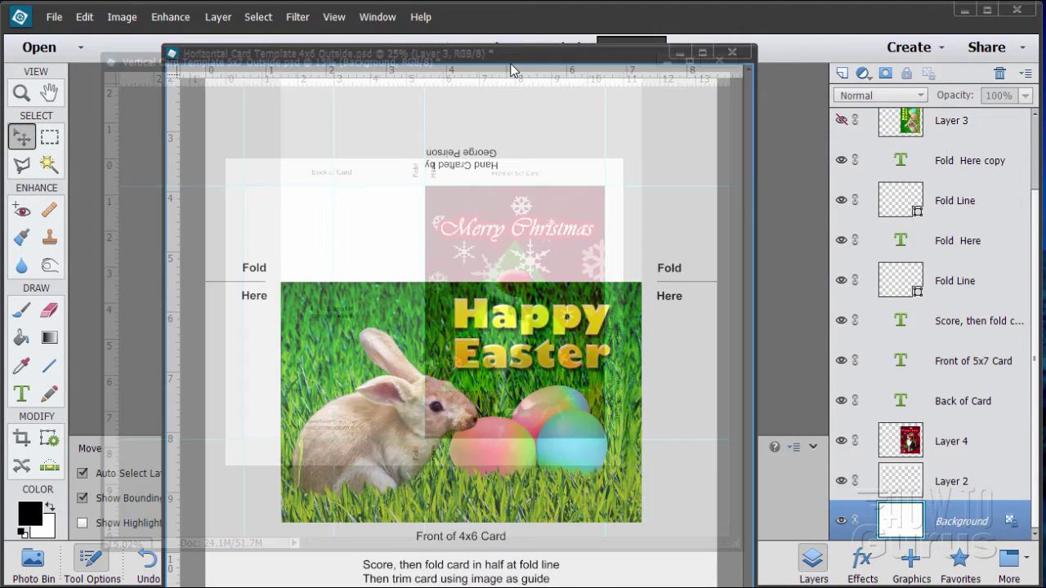
left_click_drag(510, 69, 523, 100)
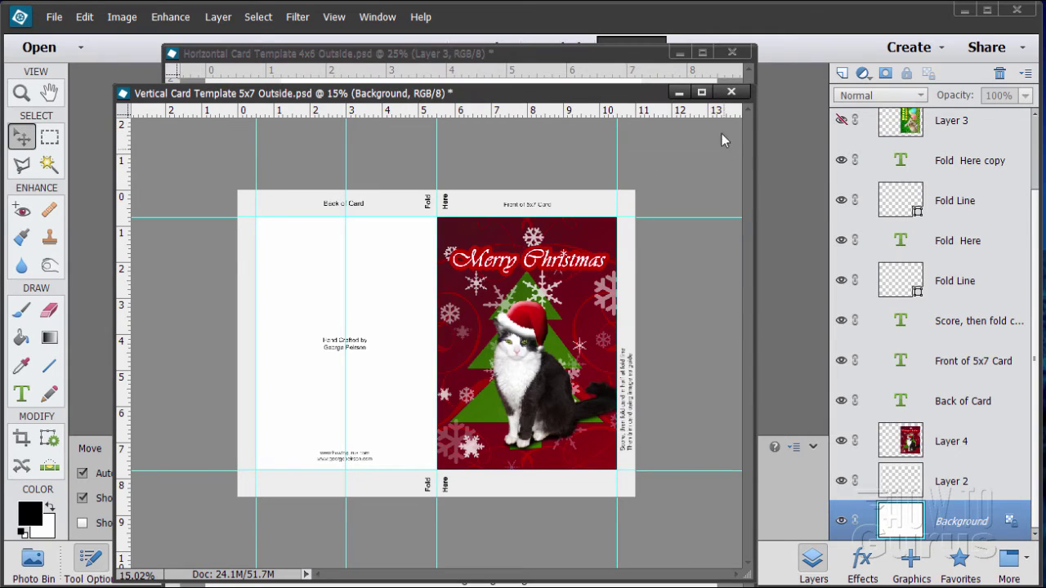
left_click(732, 91)
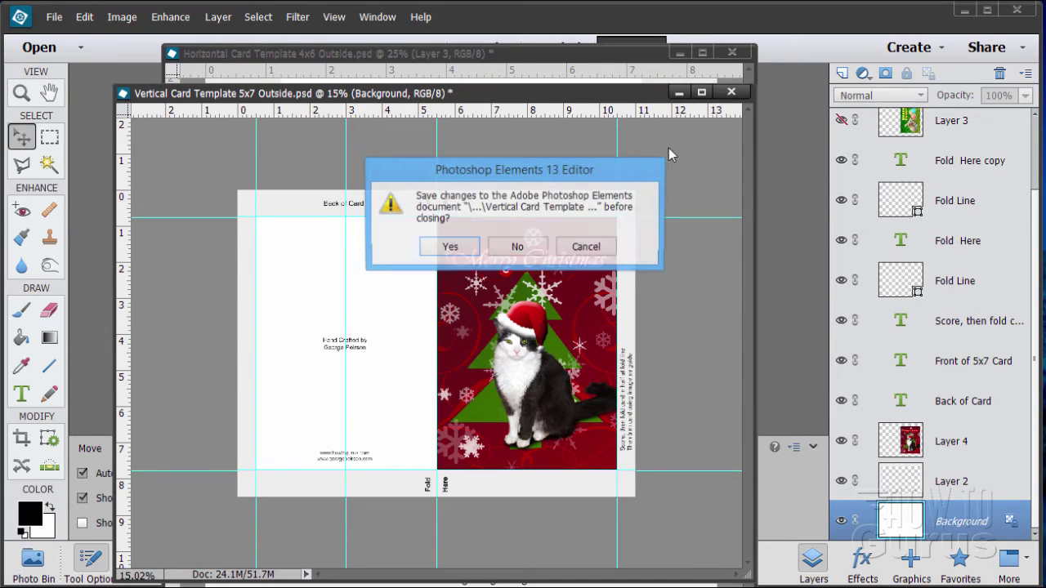
- Discard the 5x7 template's changes, minimize the Easter card, and open Card Instructions.pdf
left_click(523, 250)
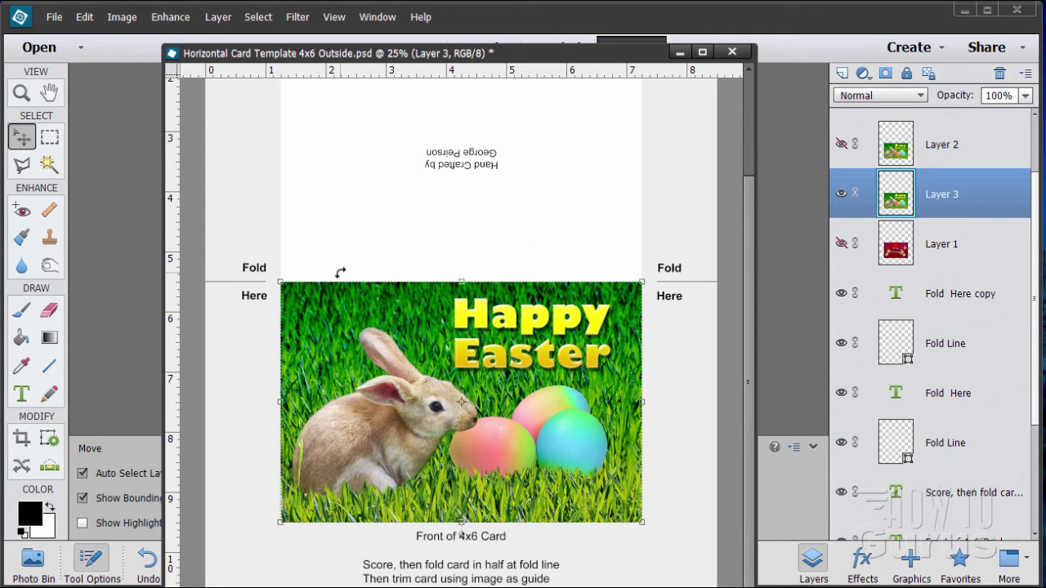
left_click(680, 51)
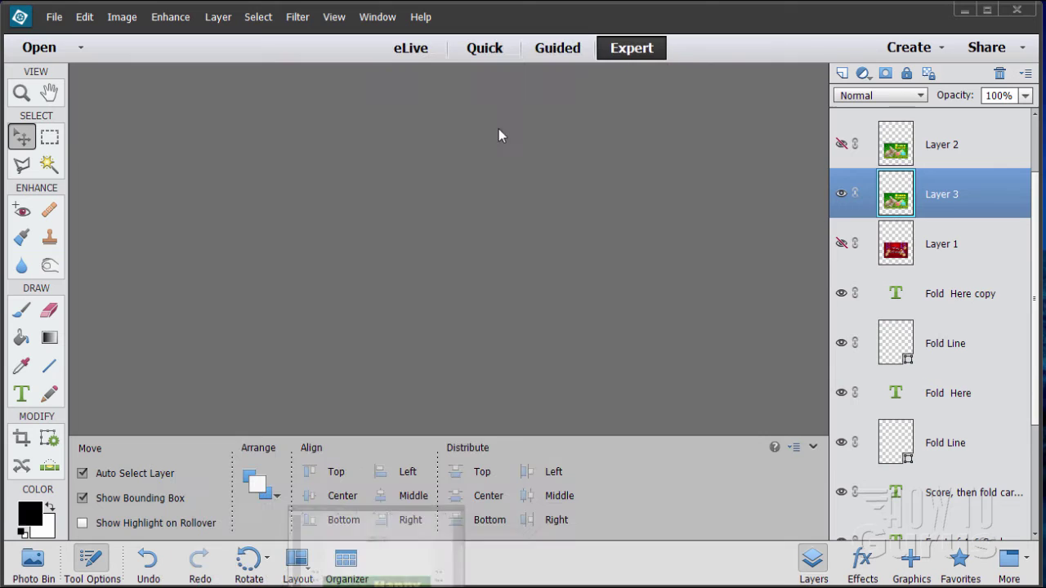
left_click(54, 17)
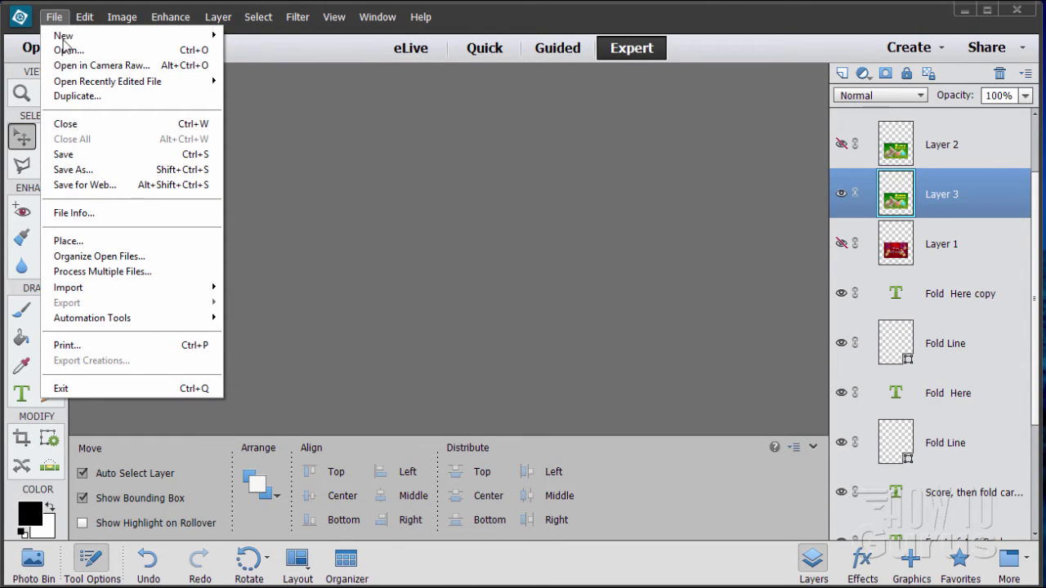
mouse_move(106, 81)
left_click(296, 173)
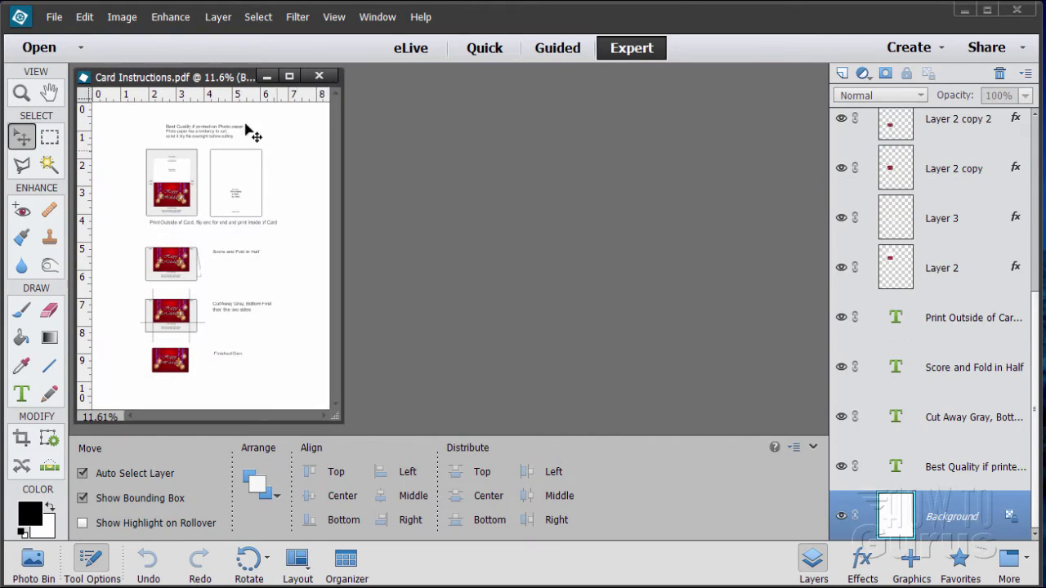
- Move the Card Instructions window right and enlarge it
left_click_drag(203, 84, 327, 50)
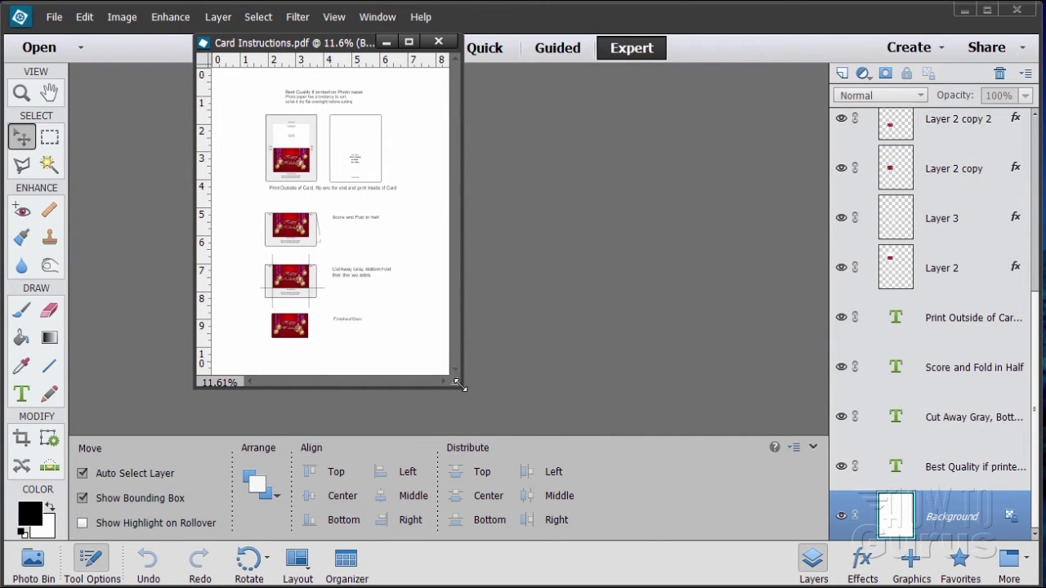
left_click_drag(460, 385, 714, 574)
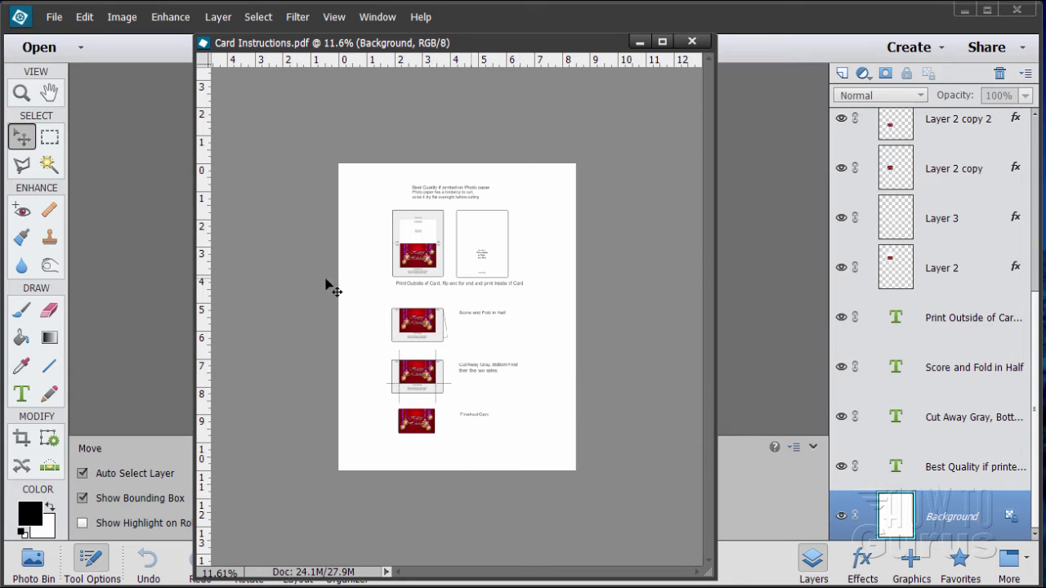
left_click(22, 93)
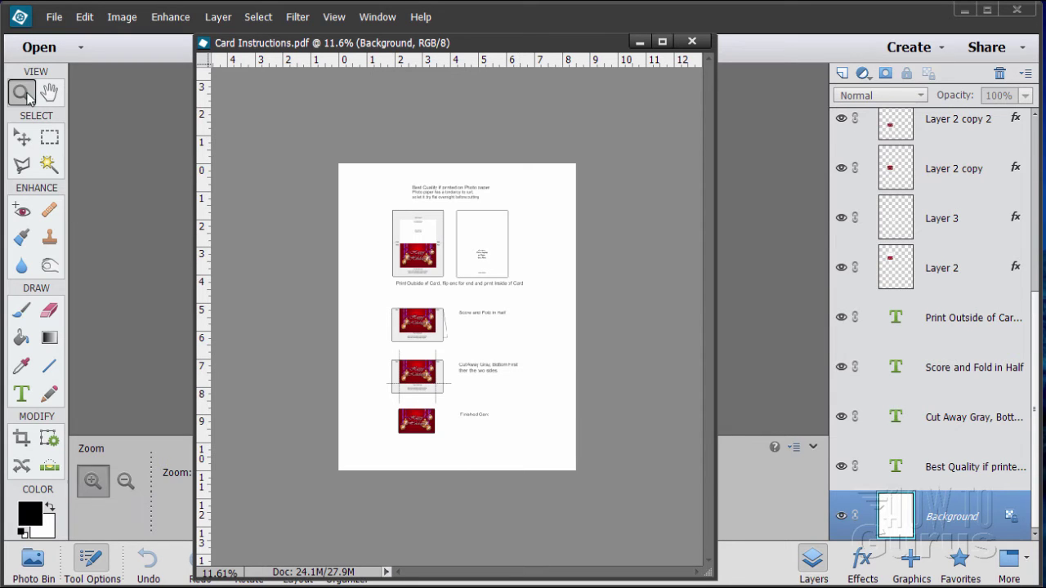
- Zoom the instructions page to 33.3%, widen its window, and return to the Move tool
left_click(416, 280)
left_click(415, 280)
left_click(416, 281)
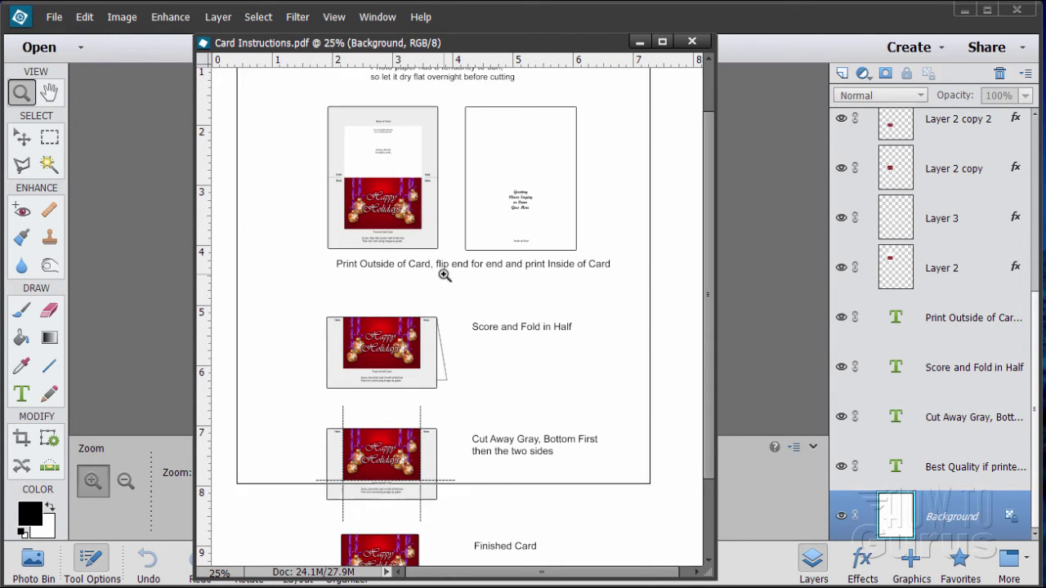
left_click(443, 274)
left_click_drag(717, 329, 965, 327)
scroll(793, 328, "up", 1)
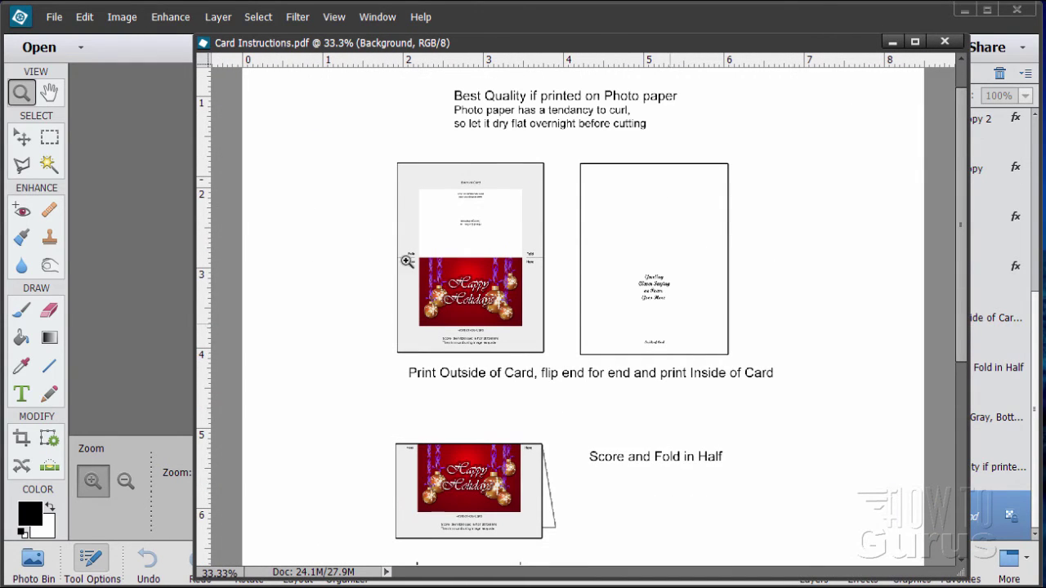
left_click(29, 137)
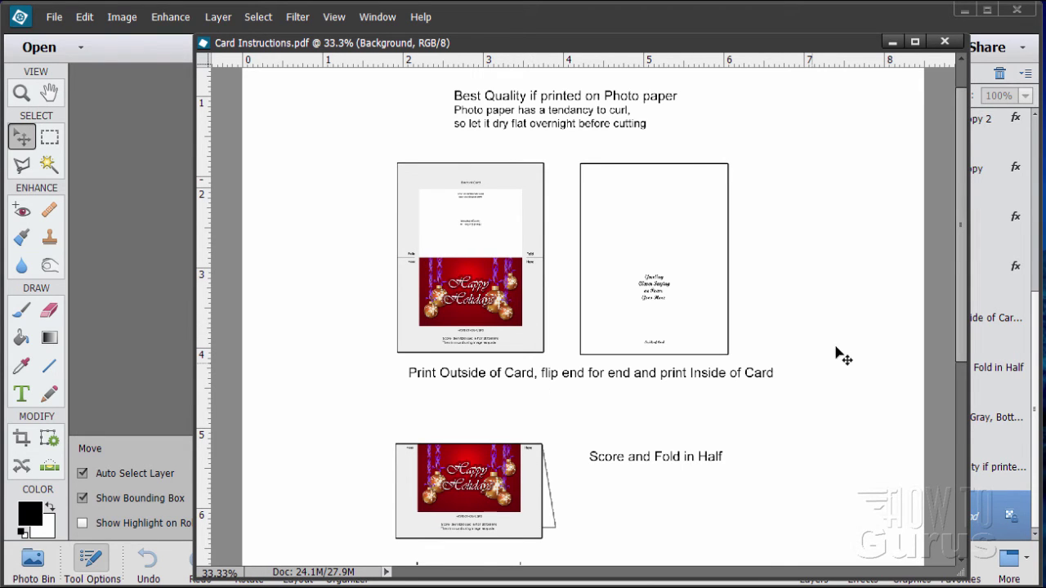
- Scroll through Card Instructions.pdf from the photo-paper tip down to the Finished Card step
scroll(822, 311, "down", 3)
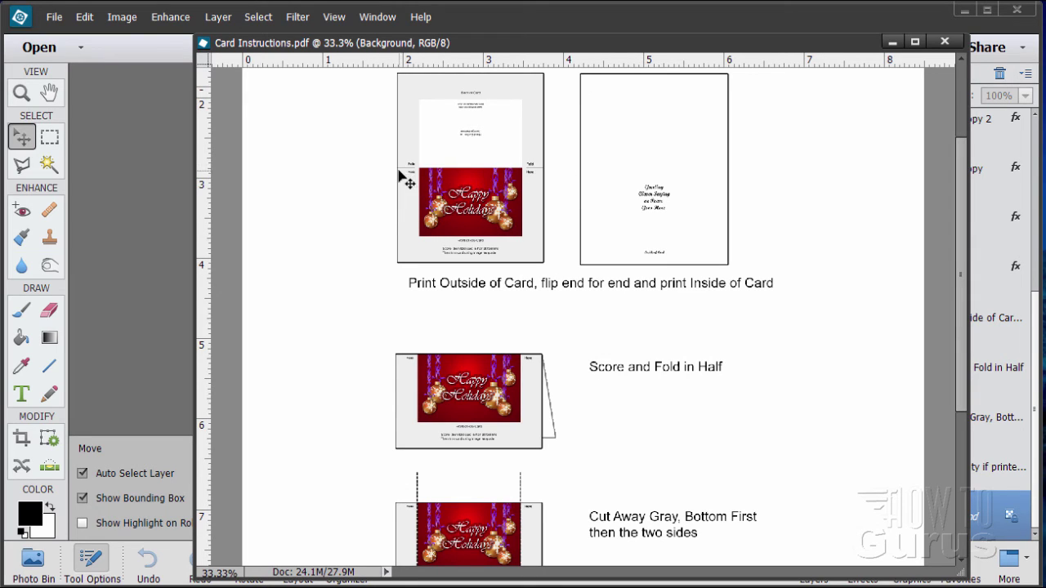
scroll(560, 335, "down", 1)
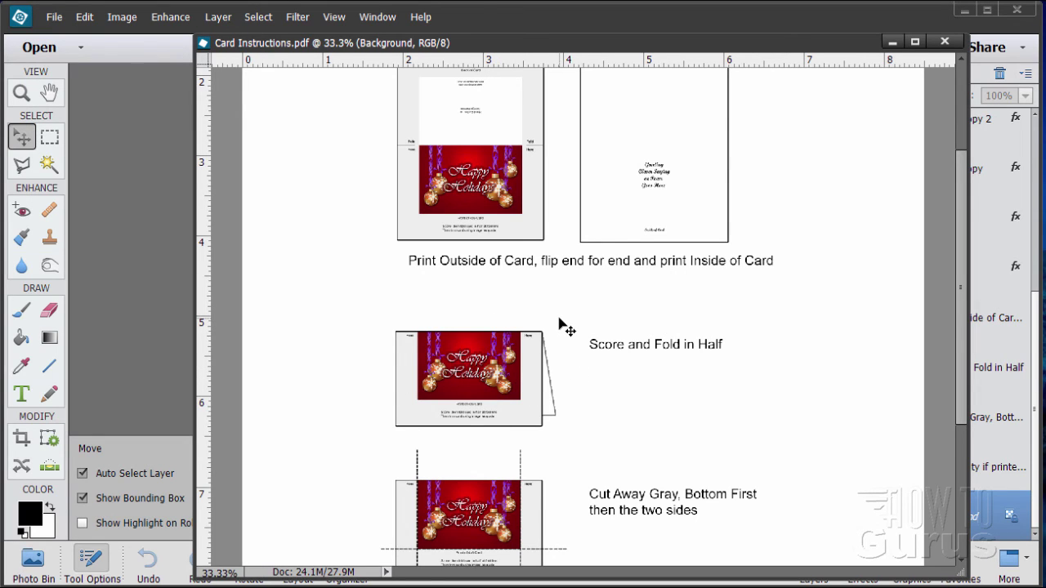
scroll(560, 326, "down", 3)
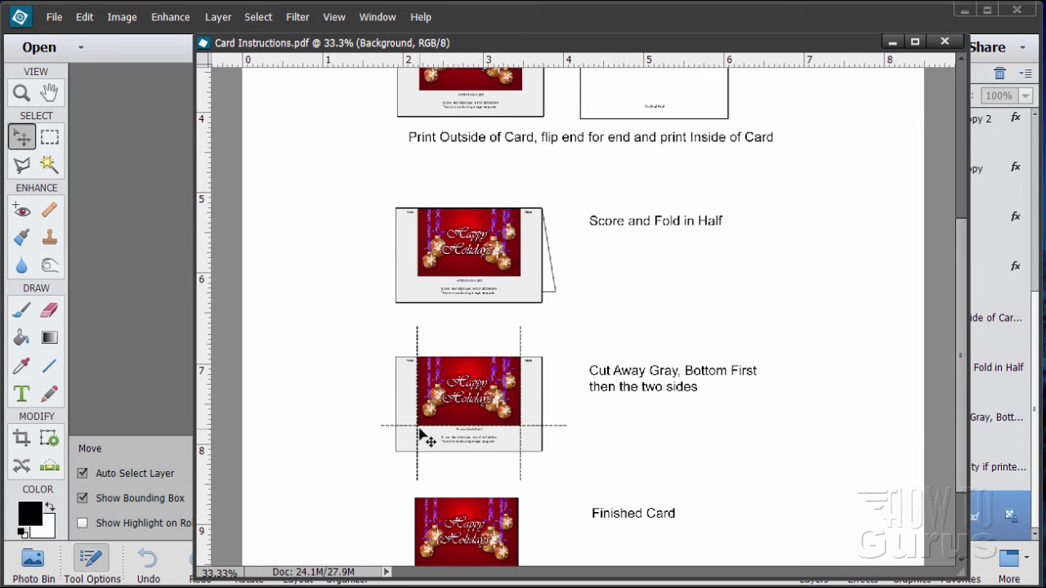
scroll(601, 275, "up", 5)
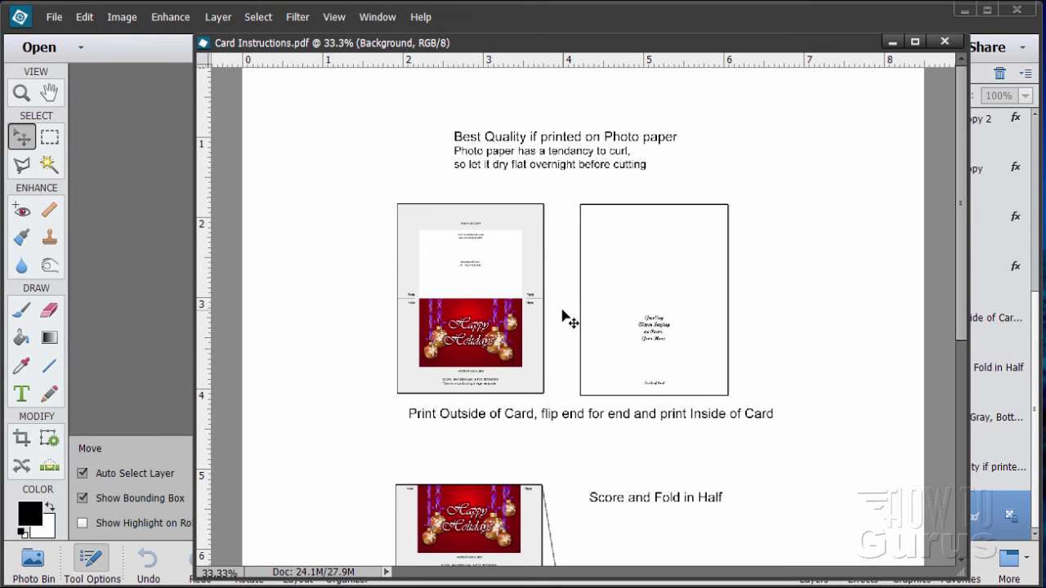
scroll(563, 317, "down", 5)
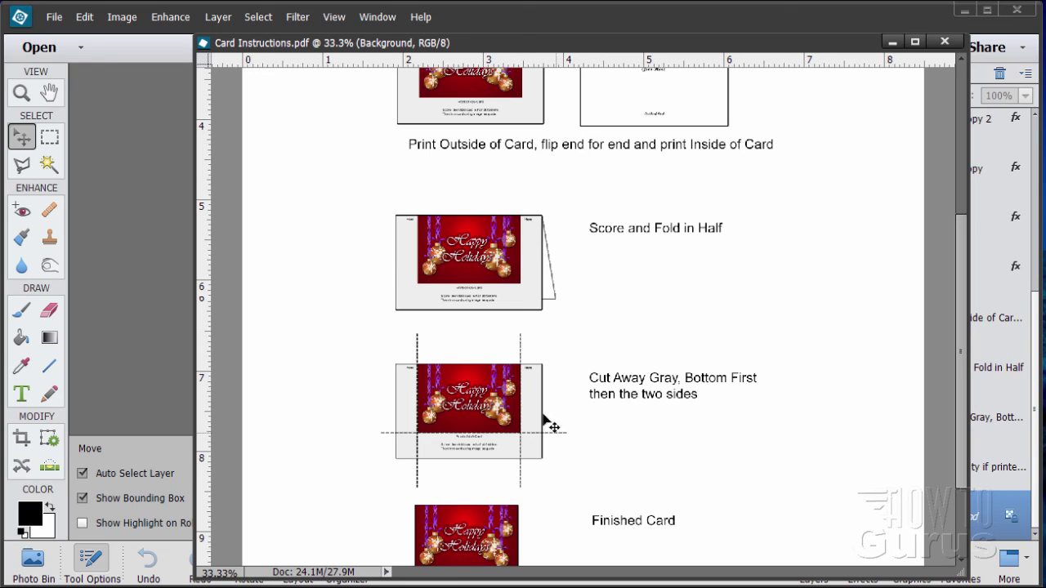
scroll(565, 388, "down", 1)
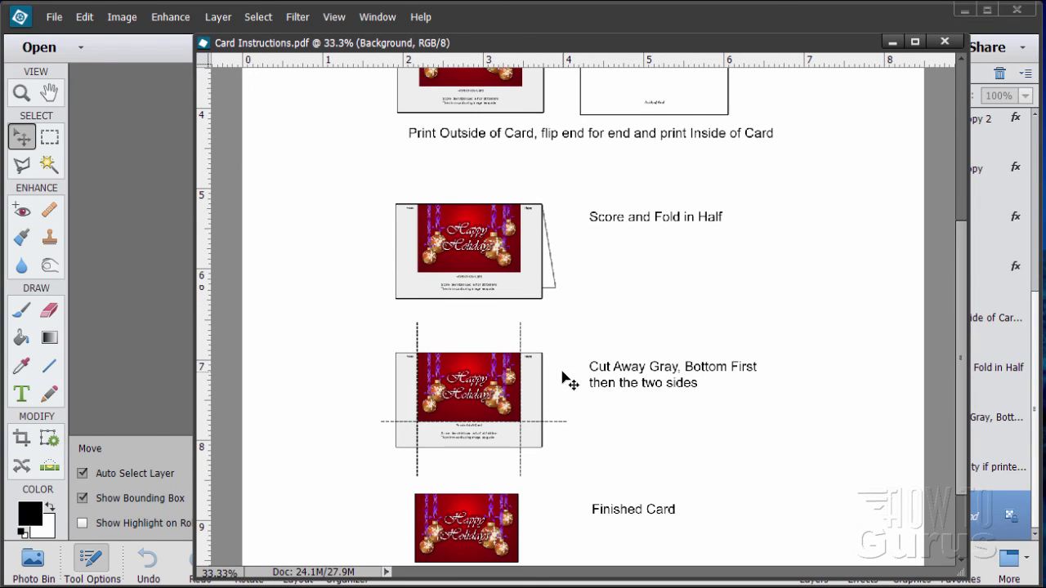
scroll(574, 344, "down", 3)
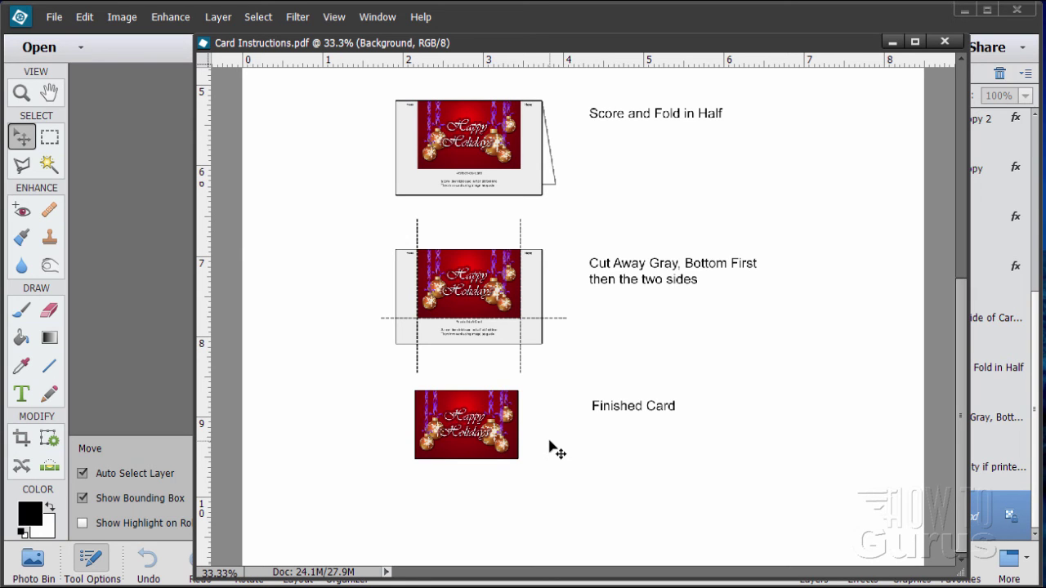
- Move the Card Instructions.pdf window up and to the left to reveal more of the layers list
left_click_drag(551, 44, 426, 37)
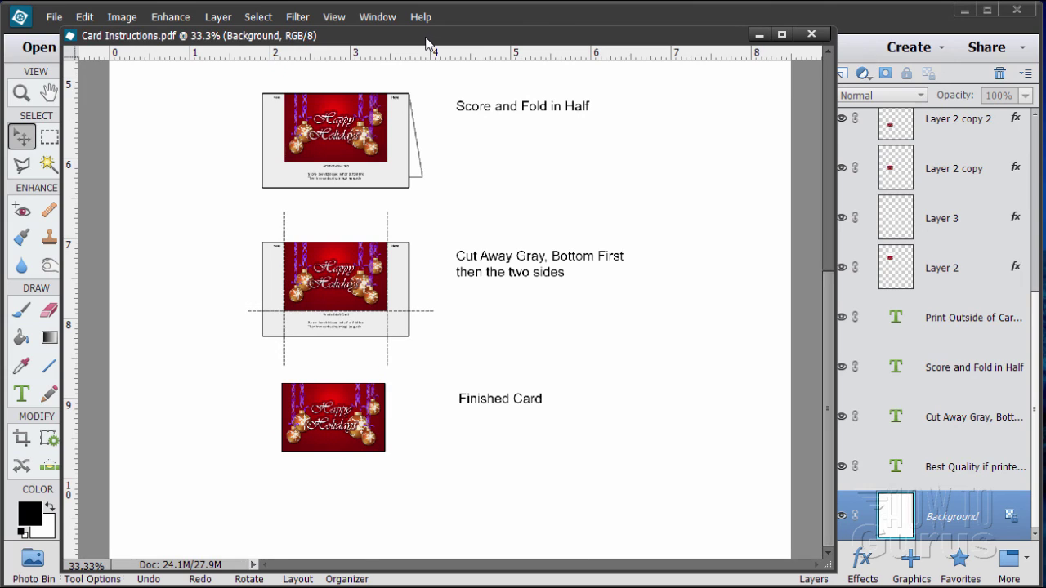